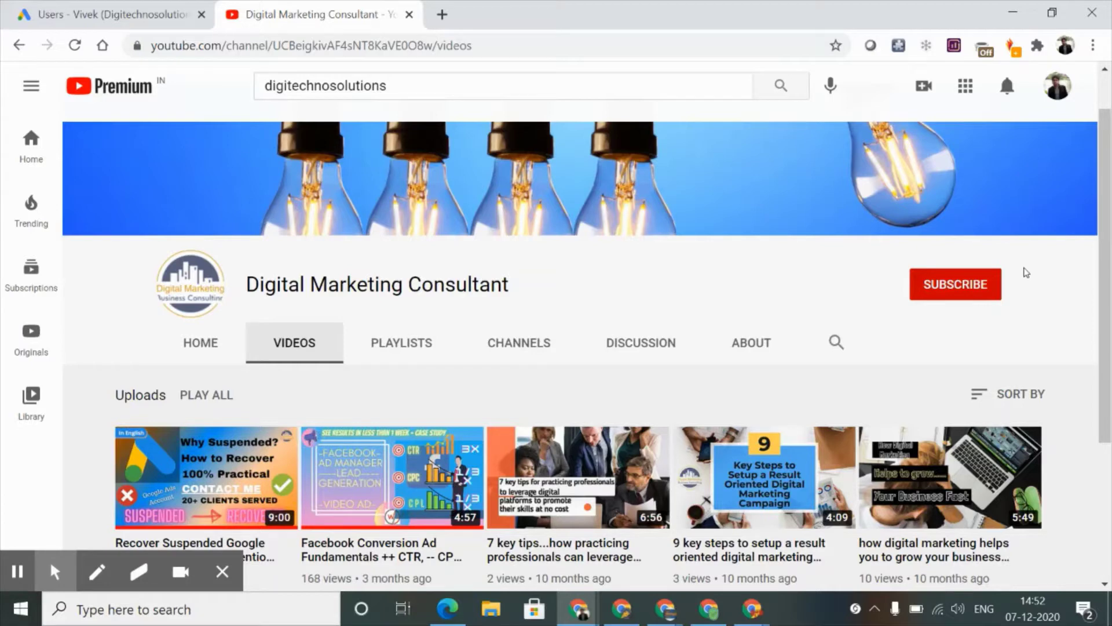
scroll(1024, 272, down, 1)
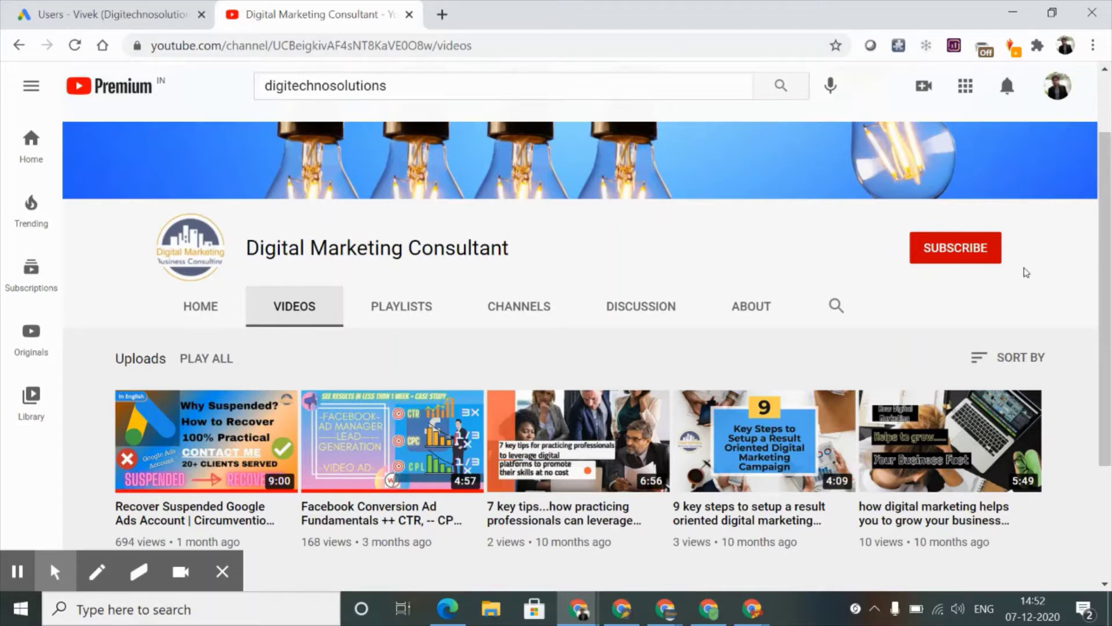
scroll(1025, 272, down, 1)
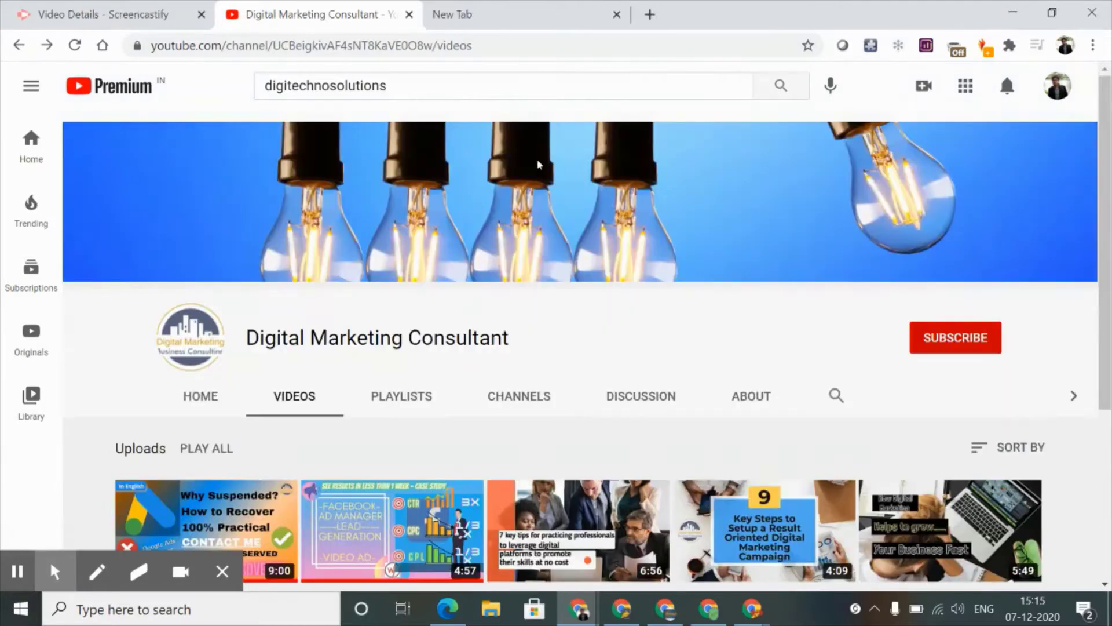
Step: Search Google for 'google ads' in a new tab and open the Google Ads ad result
click(465, 11)
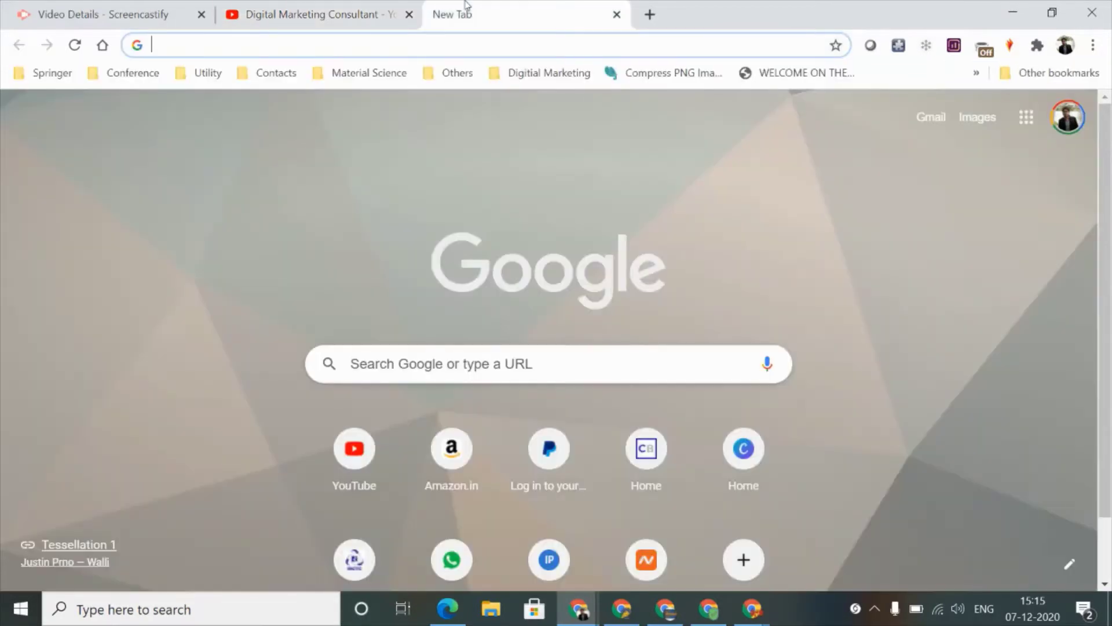
text(a)
key(BackSpace)
text(google maps)
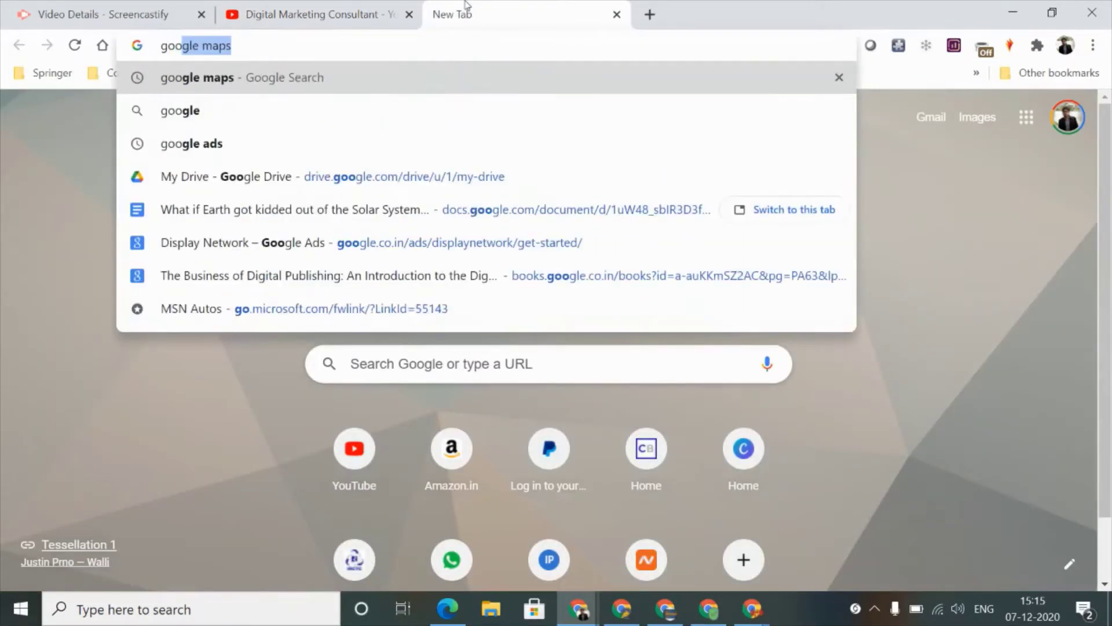
key(Right)
key(BackSpace)
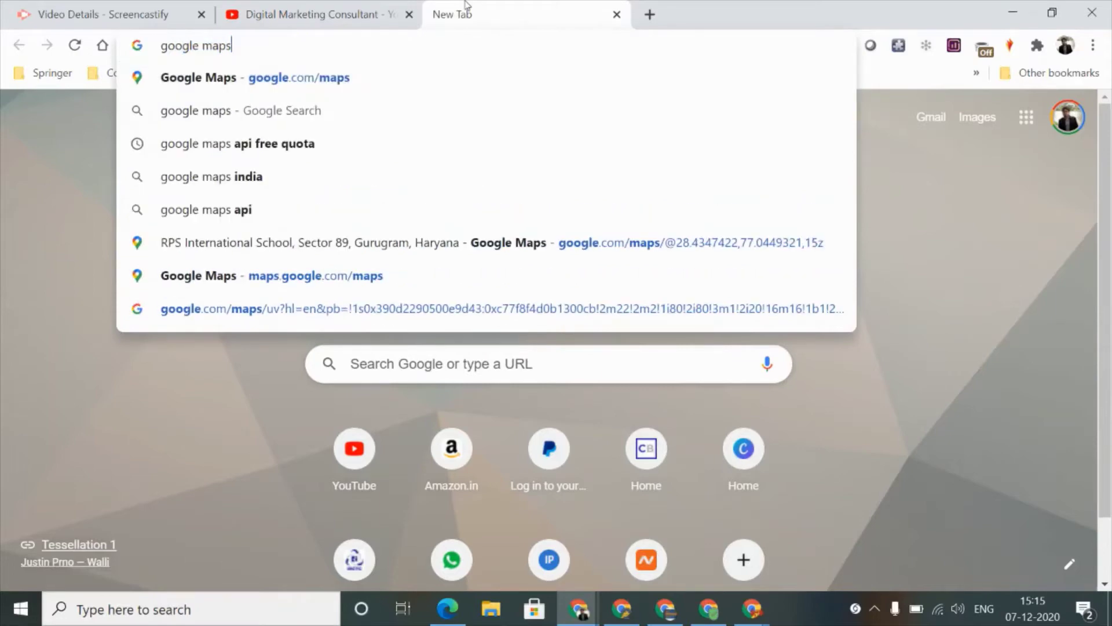
key(BackSpace)
key(BackSpace)
key(BackSpace)
key(BackSpace)
text(ad)
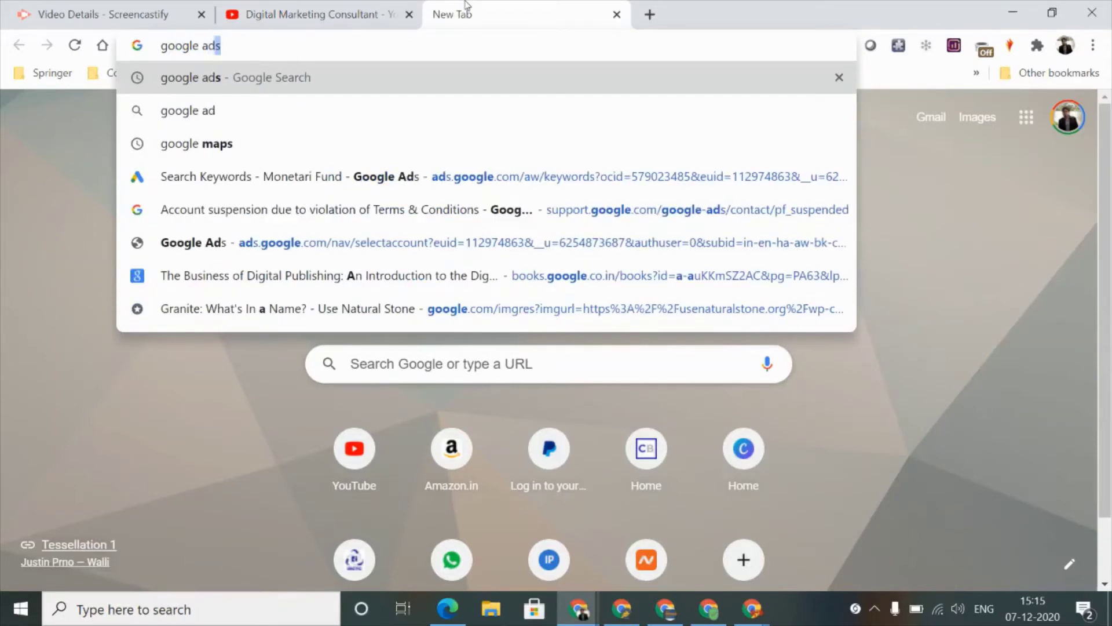
text(s)
key(Return)
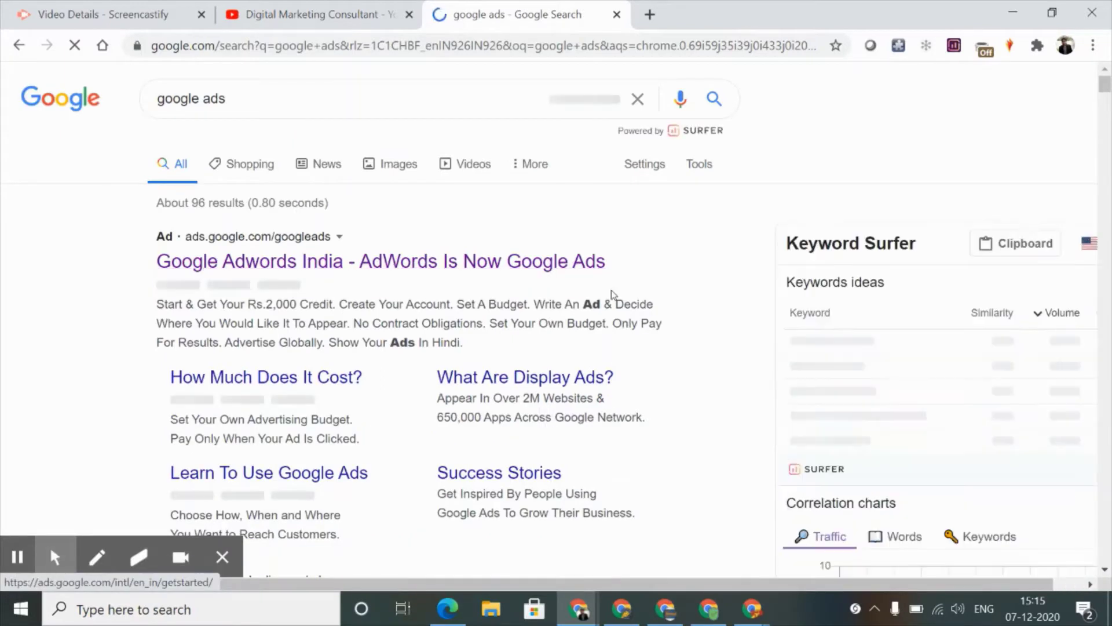
click(553, 262)
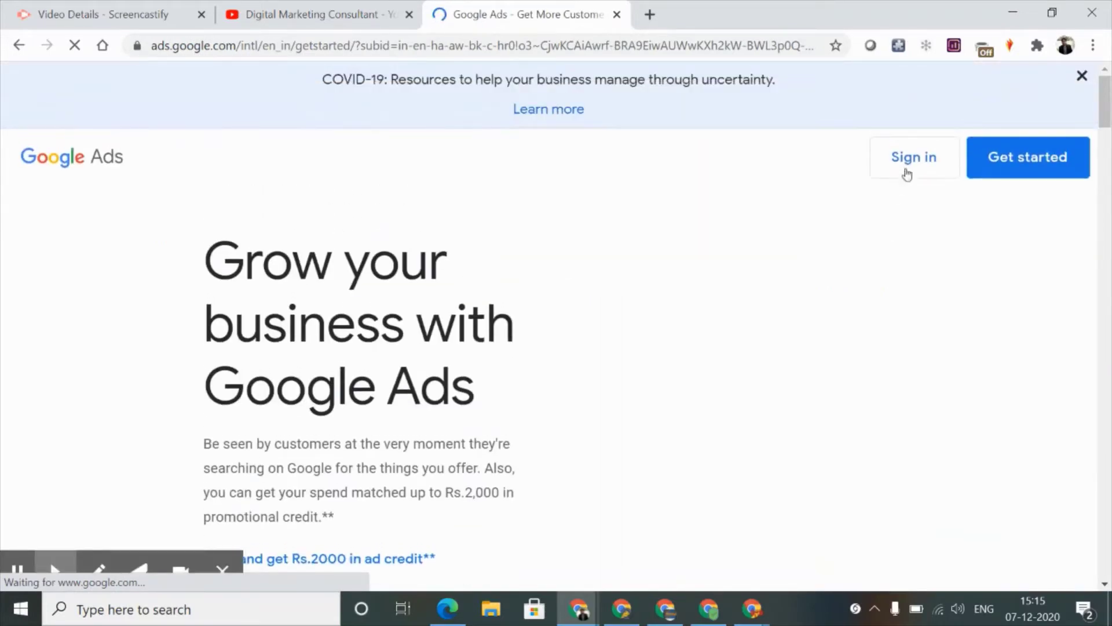
Step: Sign in to Google Ads and pick the first account in the 'Use Google Ads as...' list
click(908, 169)
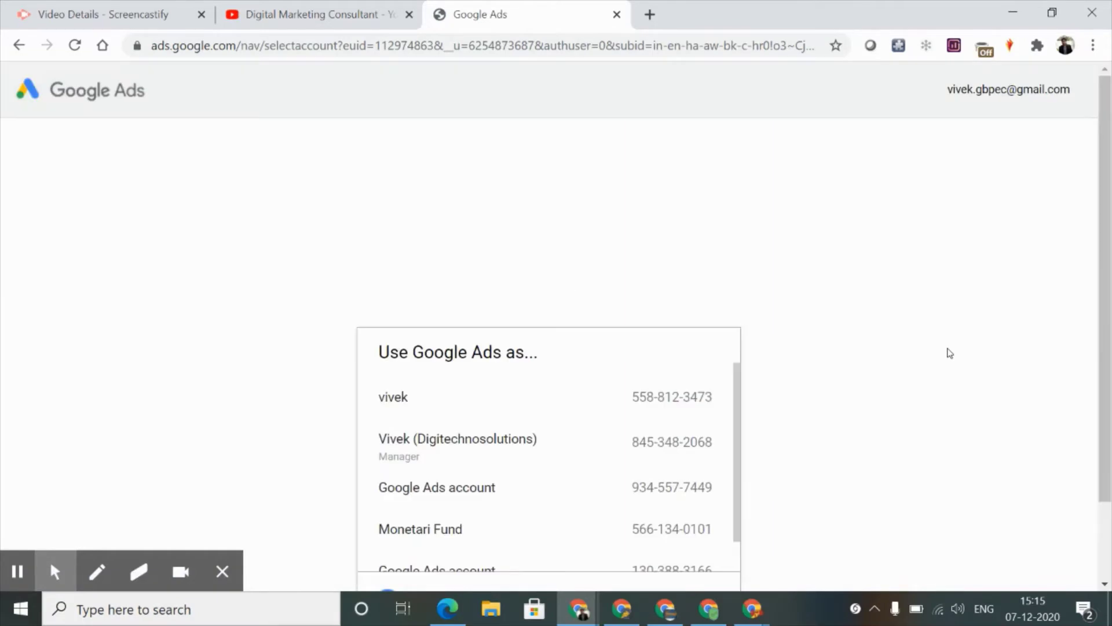
click(656, 402)
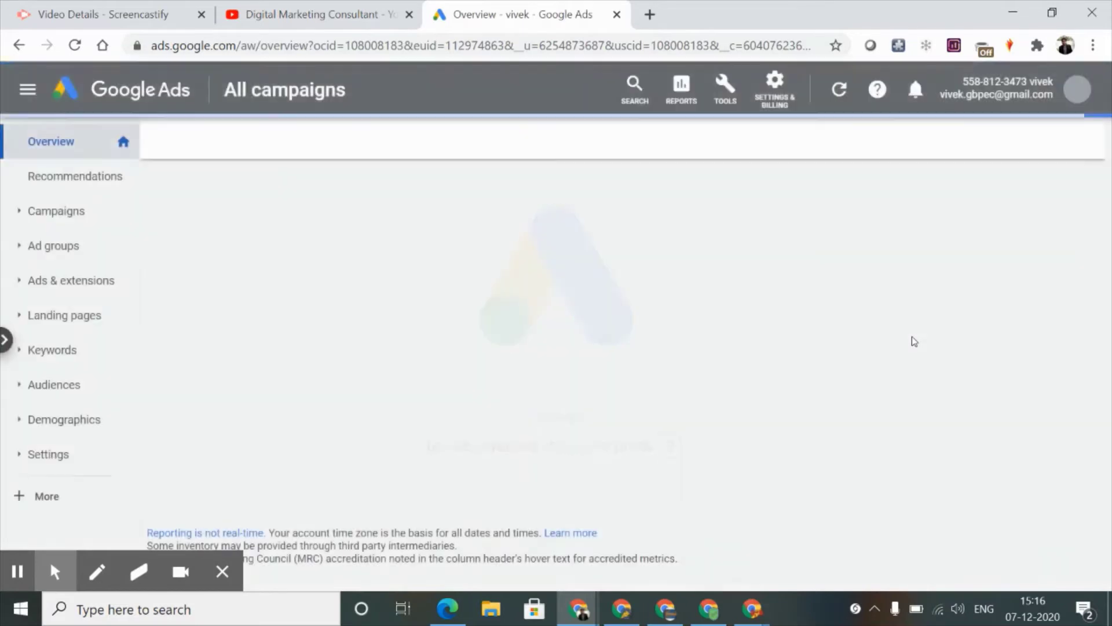
Step: Go to Settings & Billing > Account > Access and security and start a new user invite
click(776, 111)
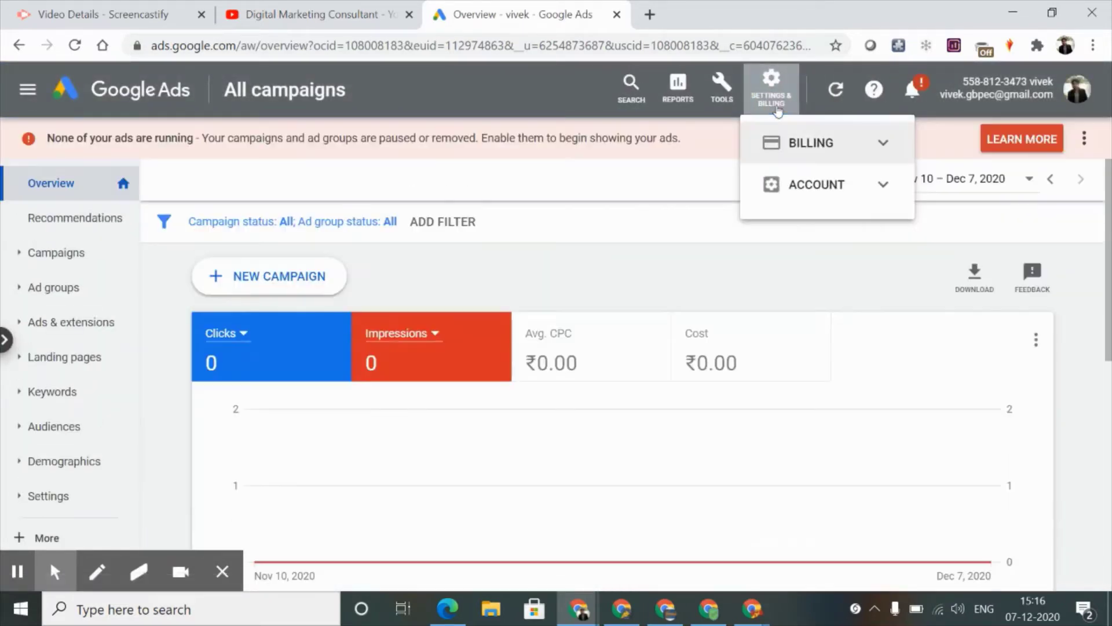
click(812, 189)
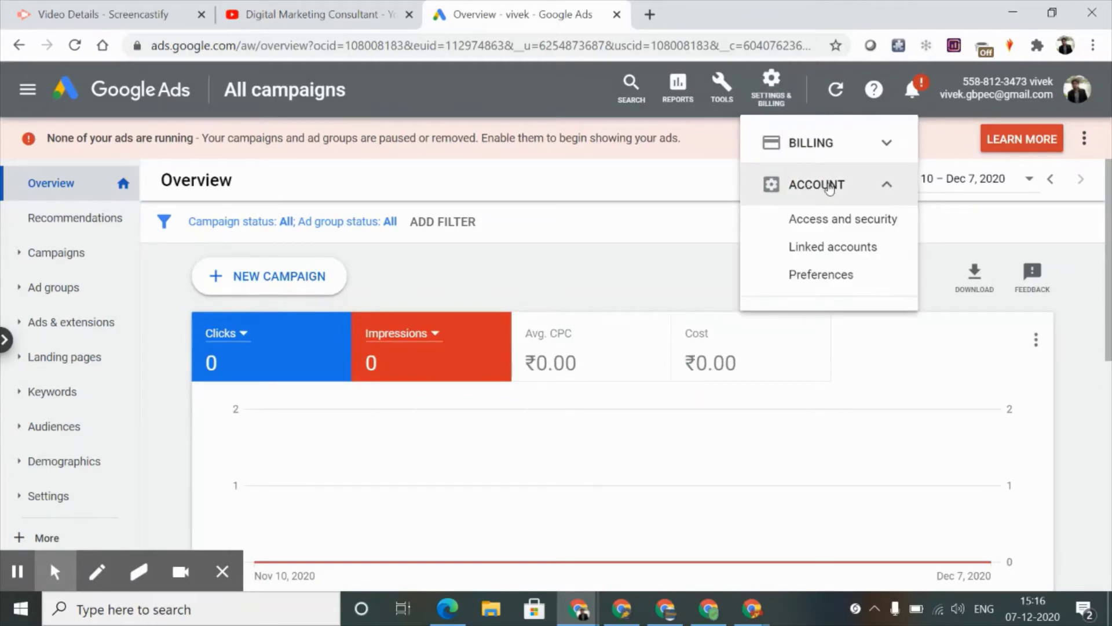
click(838, 226)
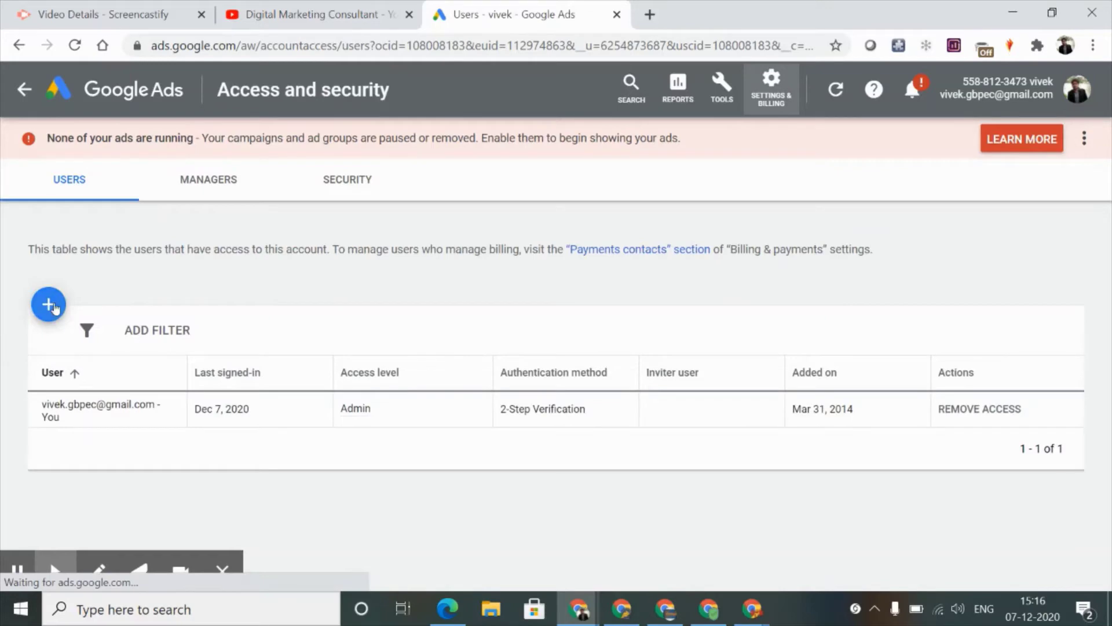
click(49, 303)
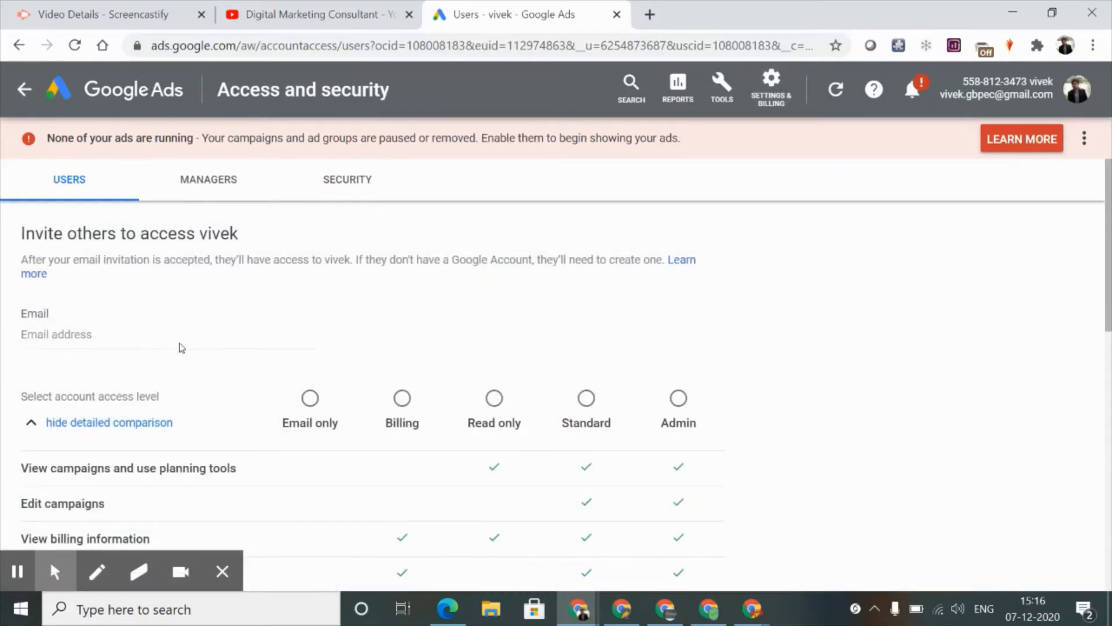
Step: Select the consultant's email address in the Digital Marketing Consultant channel's About description
click(269, 22)
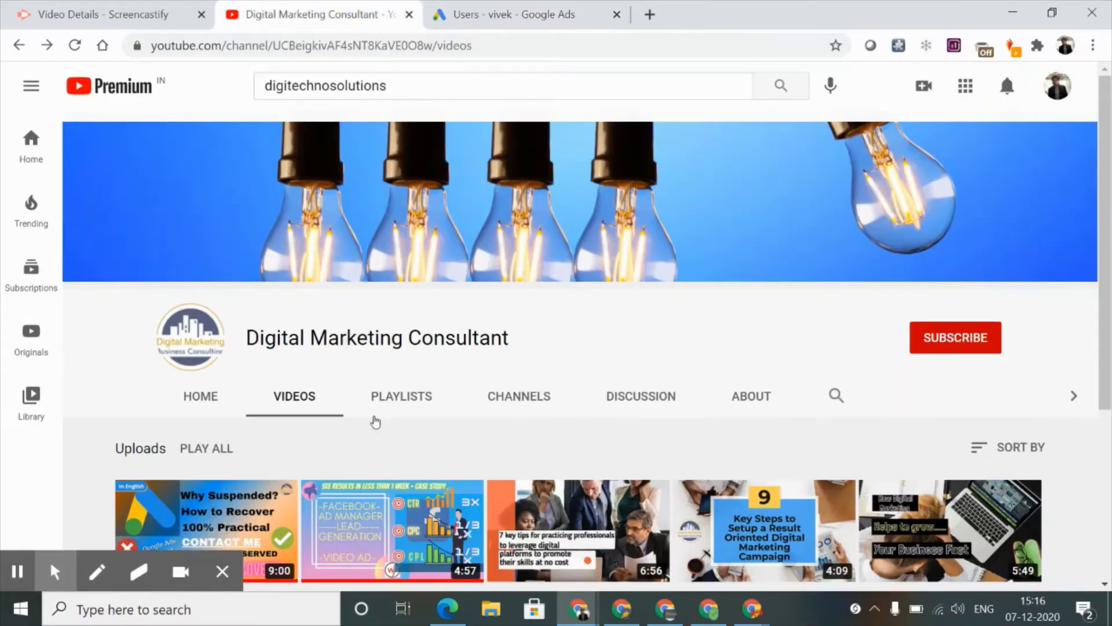
click(753, 396)
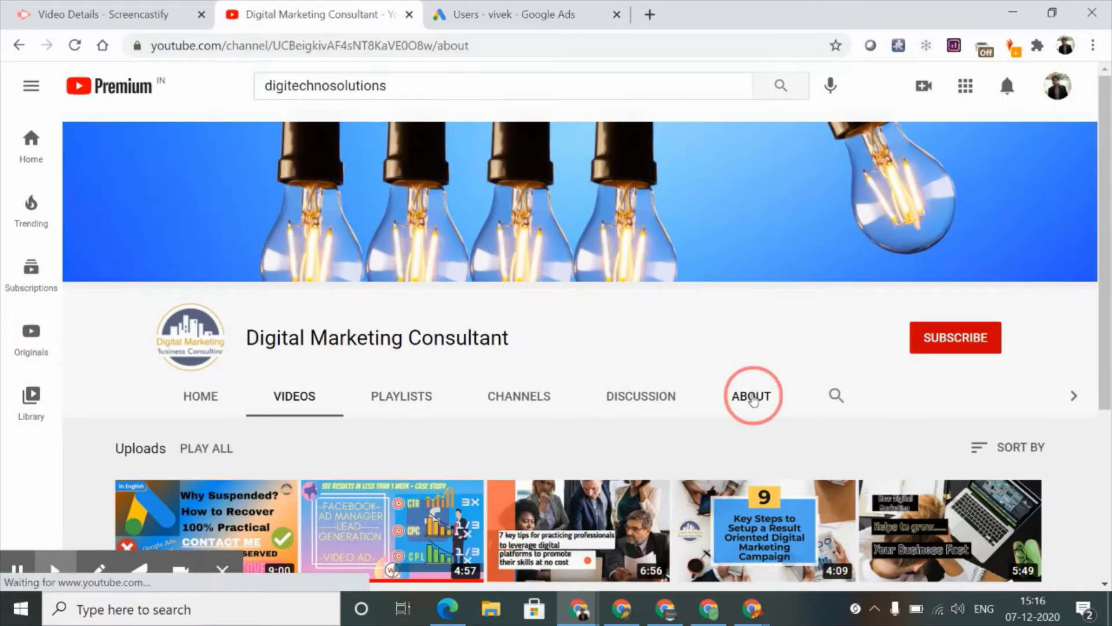
scroll(754, 402, down, 1)
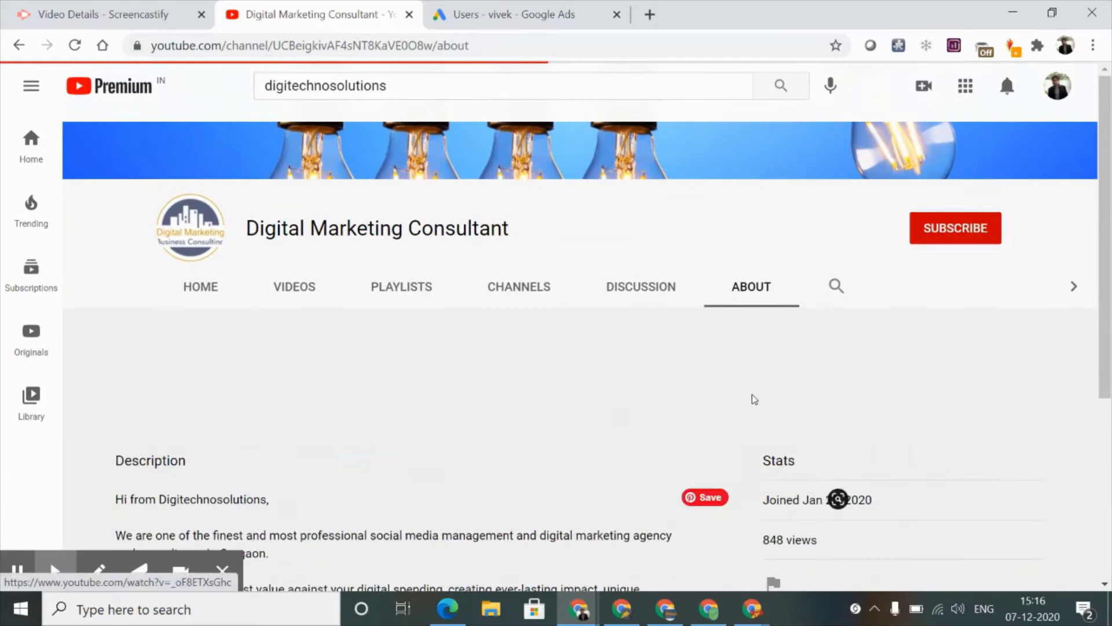
scroll(753, 398, down, 2)
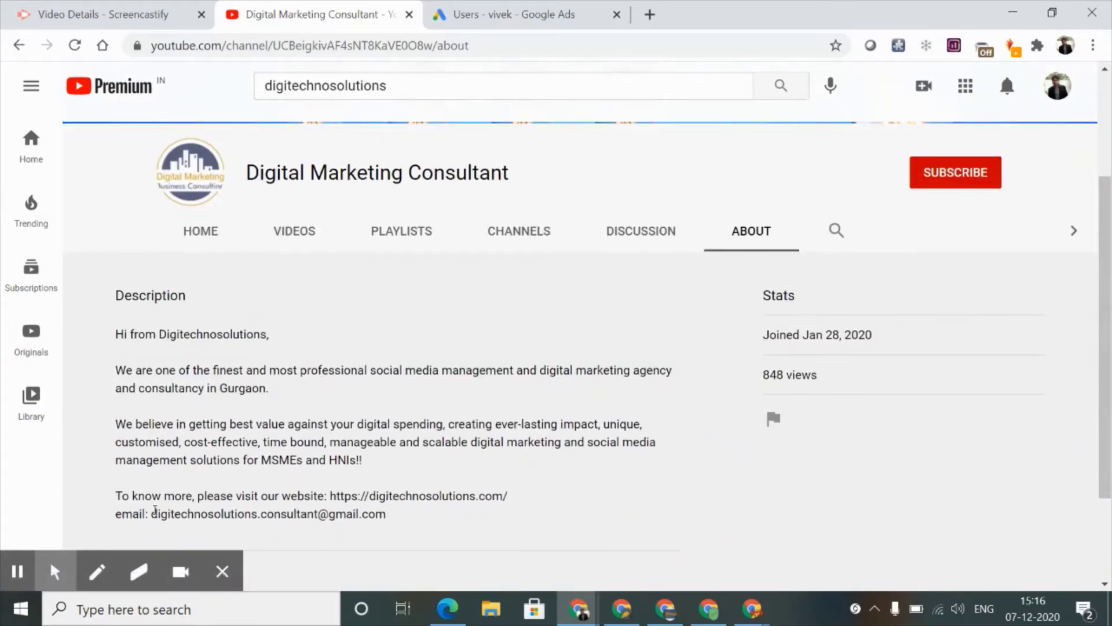
drag(150, 513, 425, 516)
key(ctrl+c)
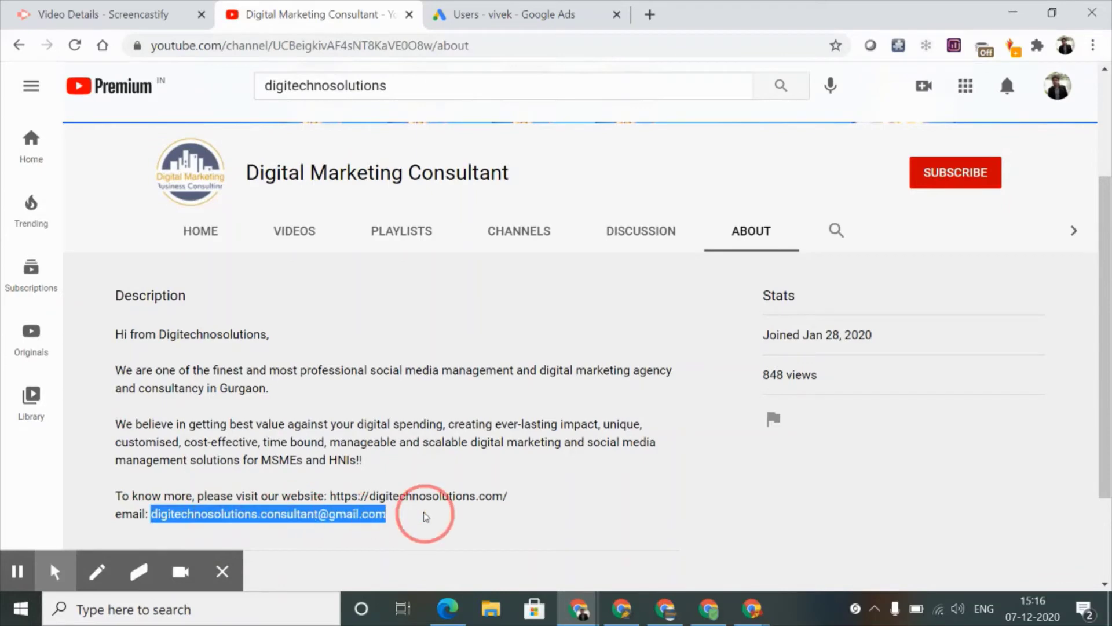
Step: Paste the consultant's email into the invite form, choose Admin access, and send the invitation
click(557, 14)
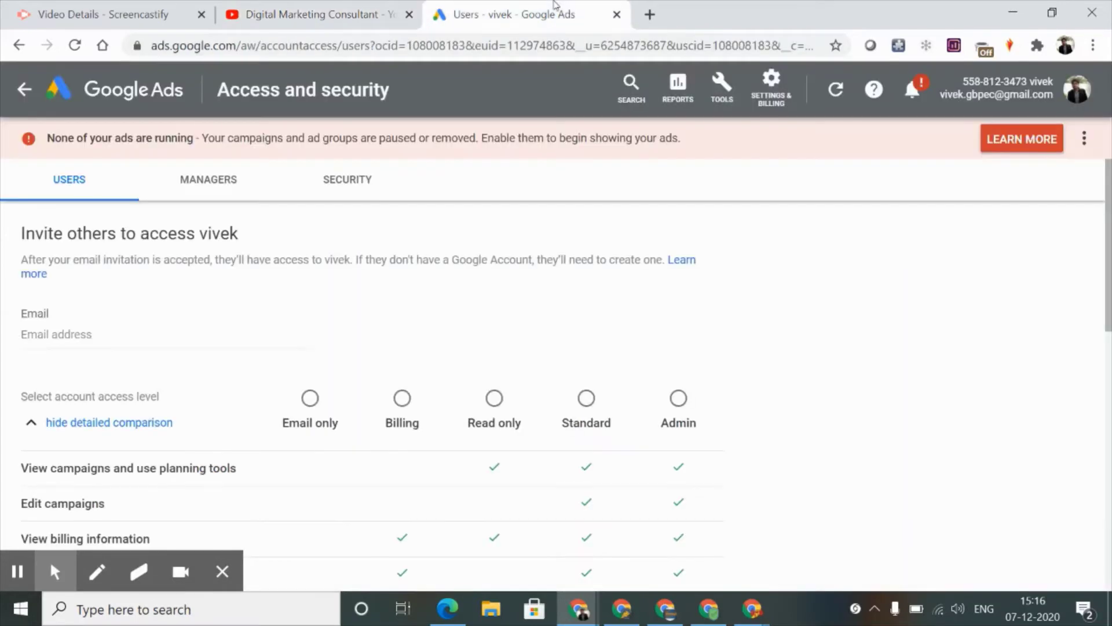
click(98, 345)
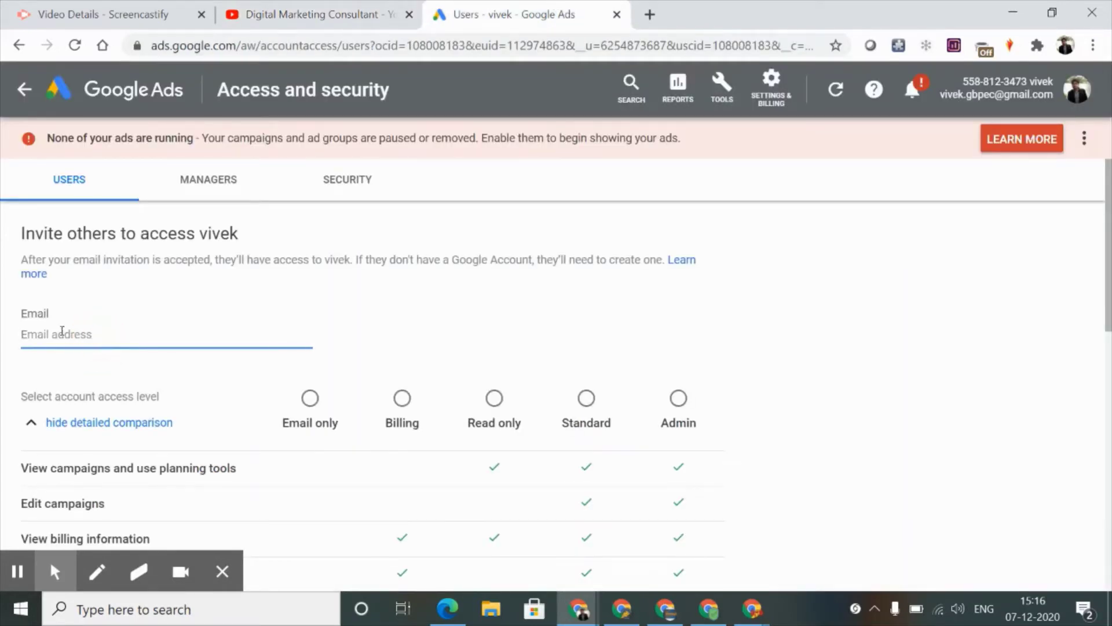
key(ctrl+v)
scroll(434, 340, down, 1)
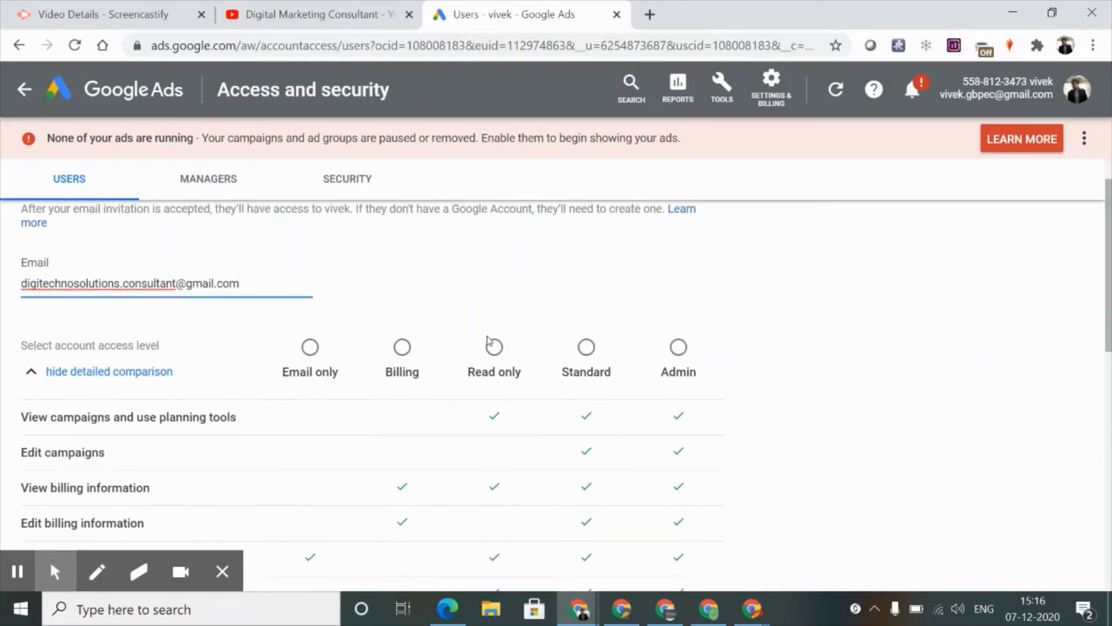
click(679, 348)
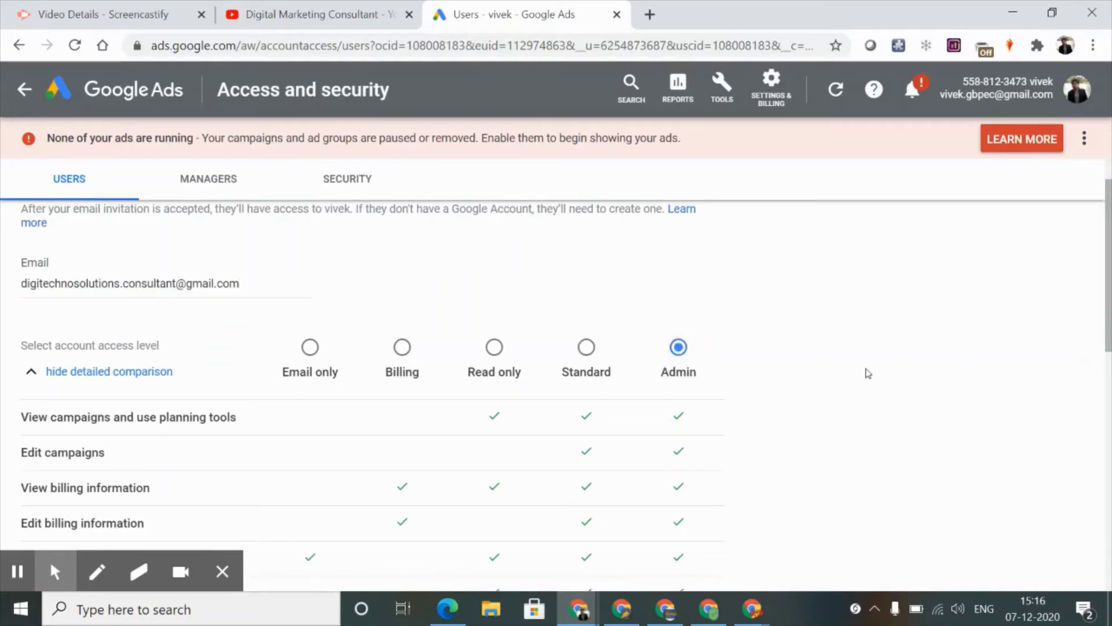
scroll(865, 373, down, 3)
scroll(865, 372, down, 2)
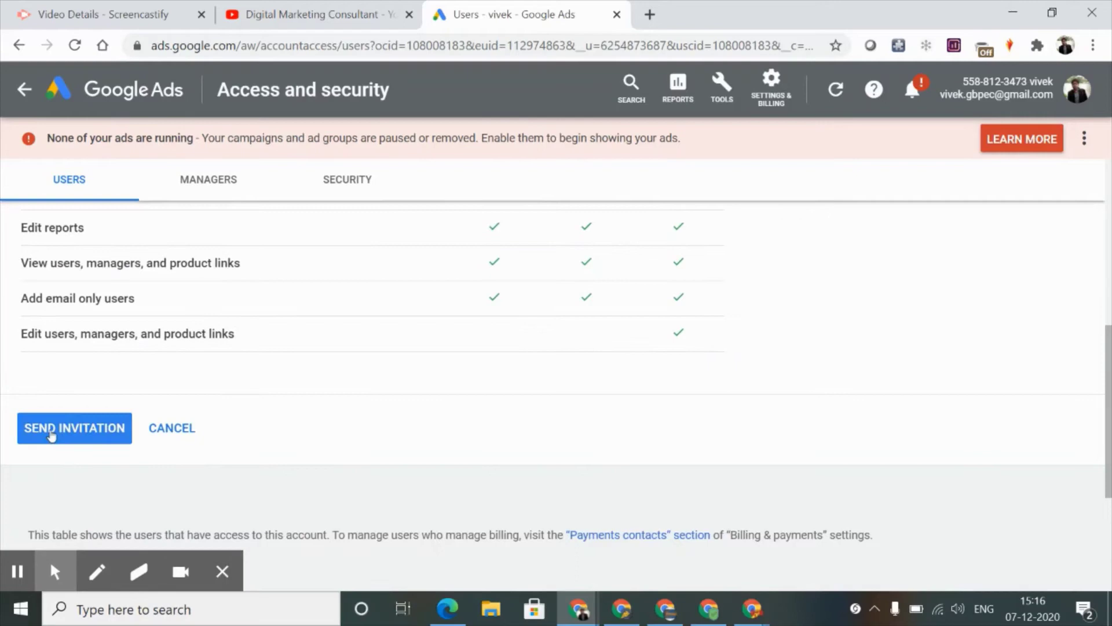
click(55, 430)
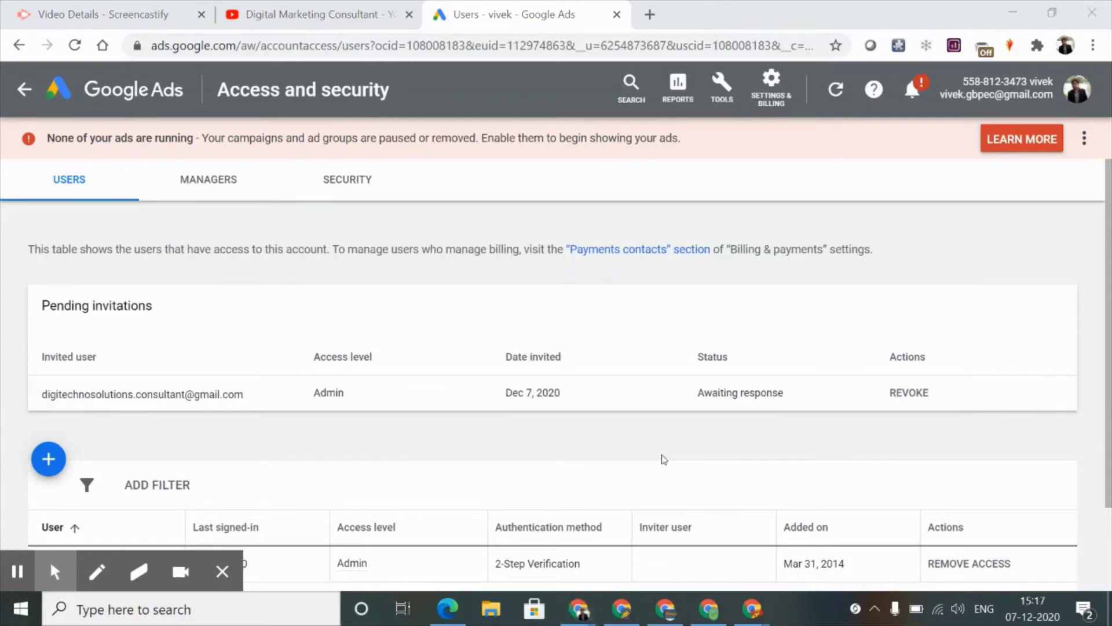
Step: Open the 'You received an invitation to access a Google Ads account' email in the consultant's Gmail
key(alt+Tab)
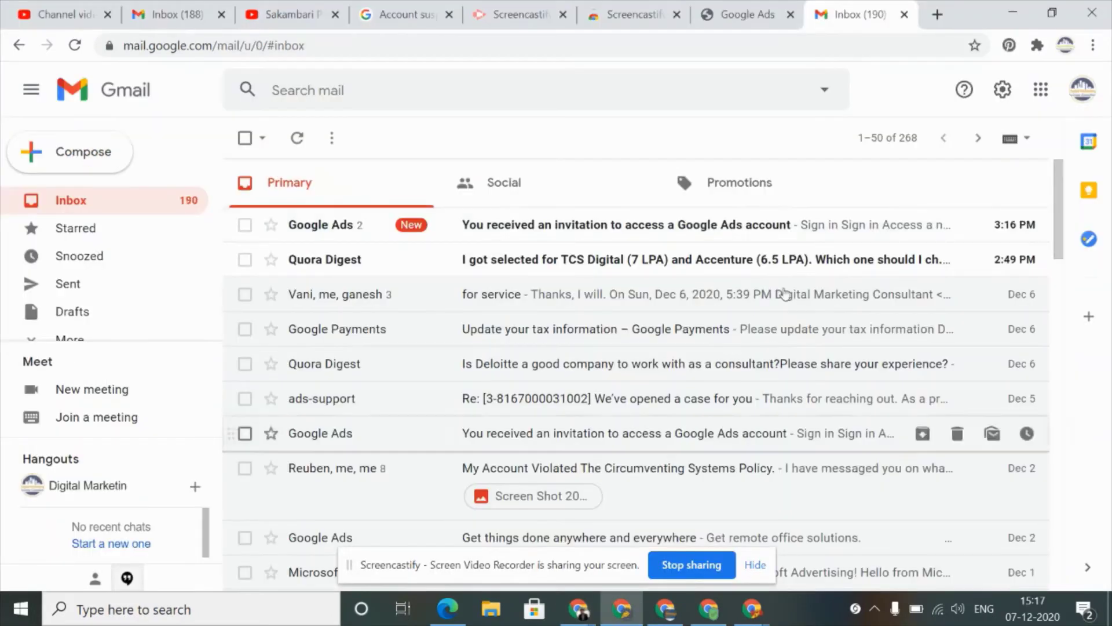
click(709, 235)
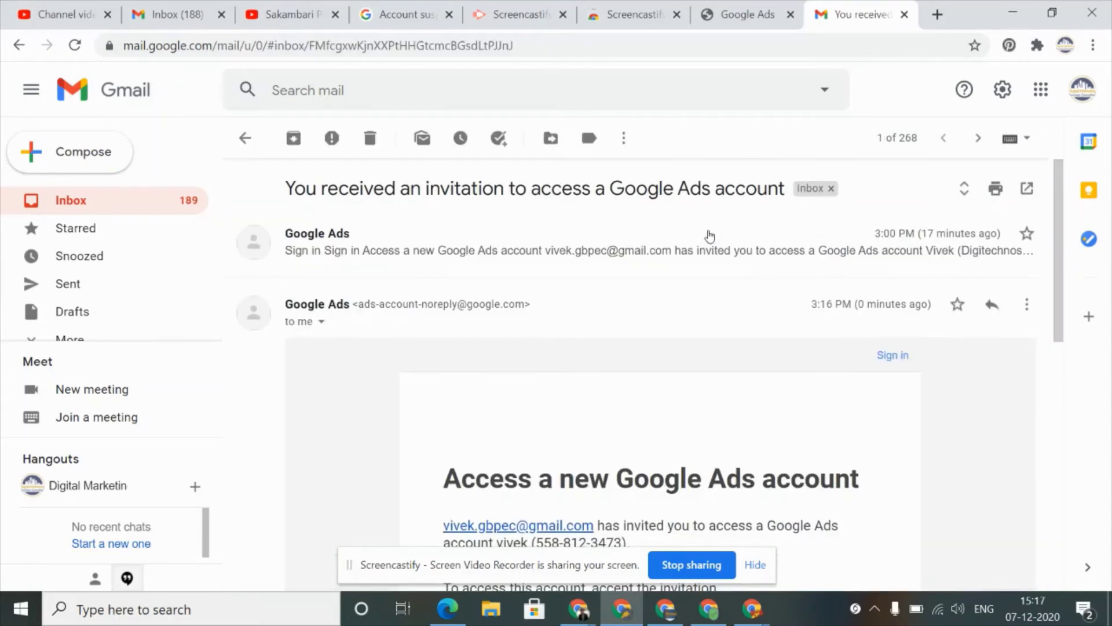
scroll(810, 415, down, 2)
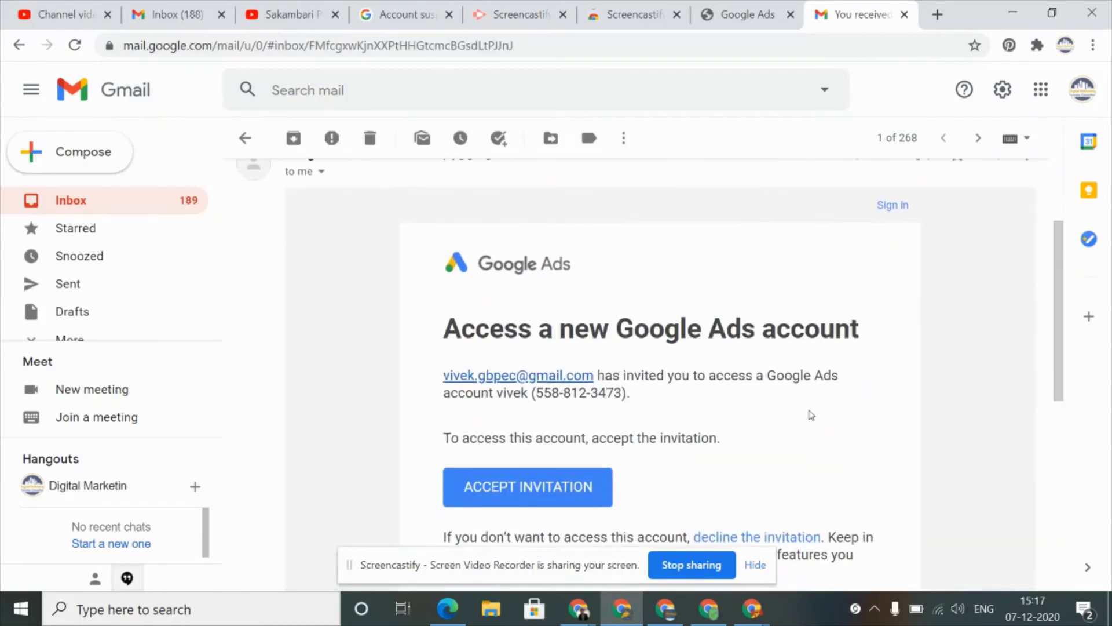
scroll(841, 403, down, 1)
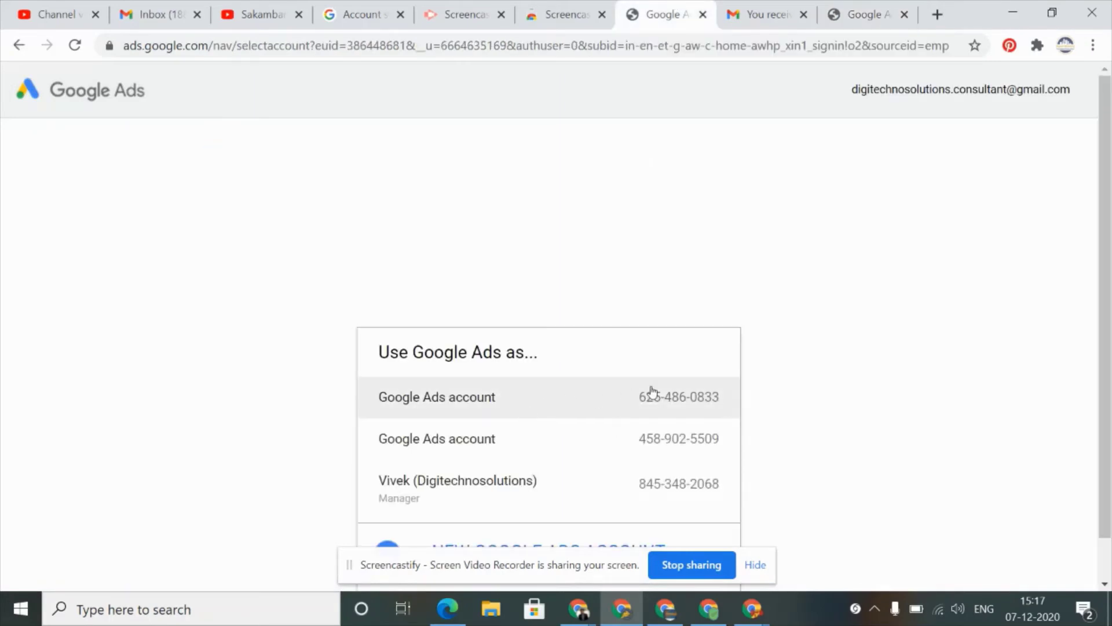
Step: Accept the invitation as the consultant, opening the vivek account, then reload the account chooser
click(895, 9)
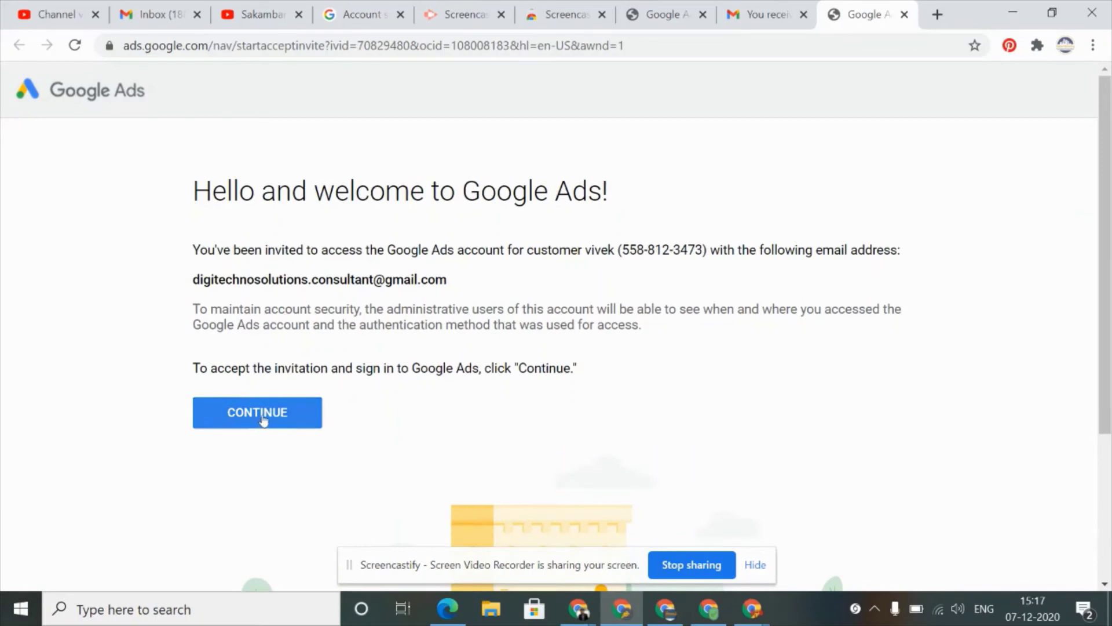
click(264, 421)
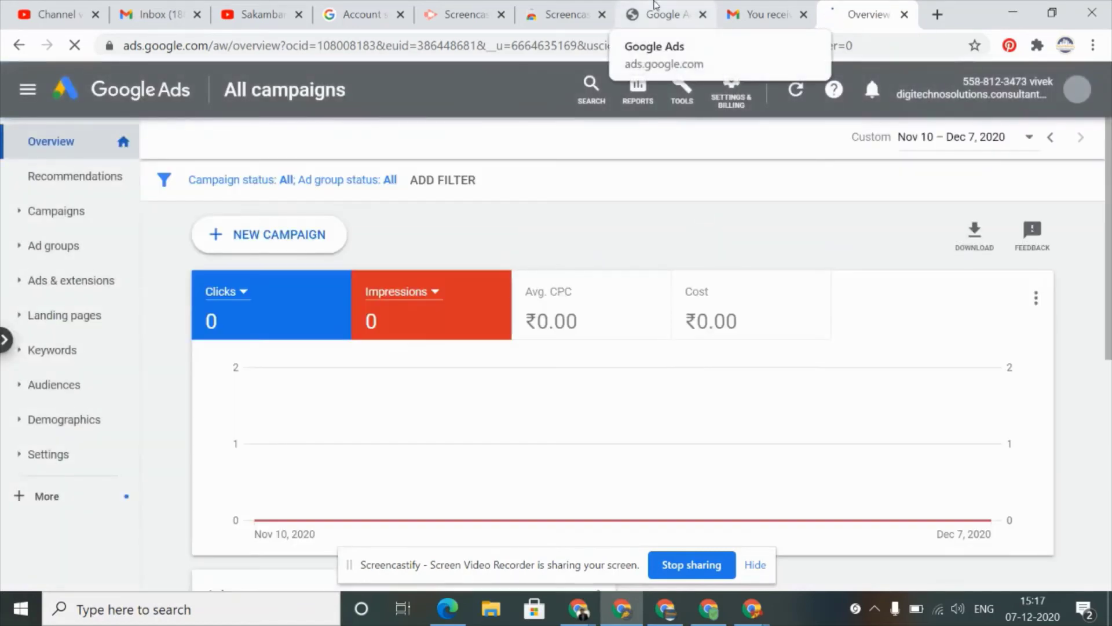
click(654, 8)
click(74, 47)
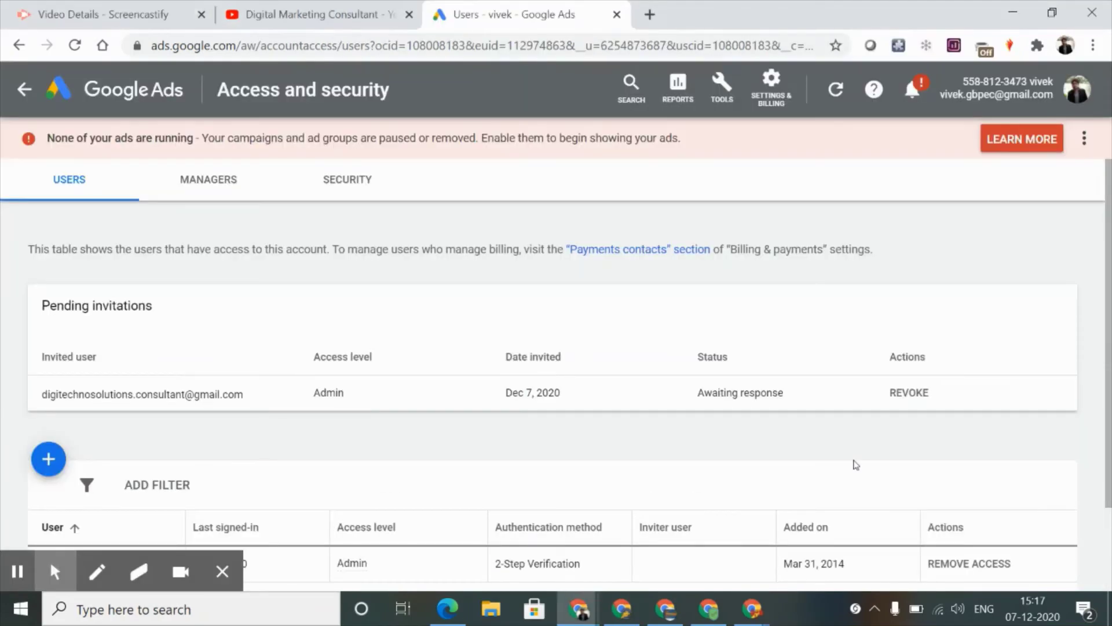
Step: Reload the Access and security page to check whether the consultant's Admin invitation is still pending
click(75, 45)
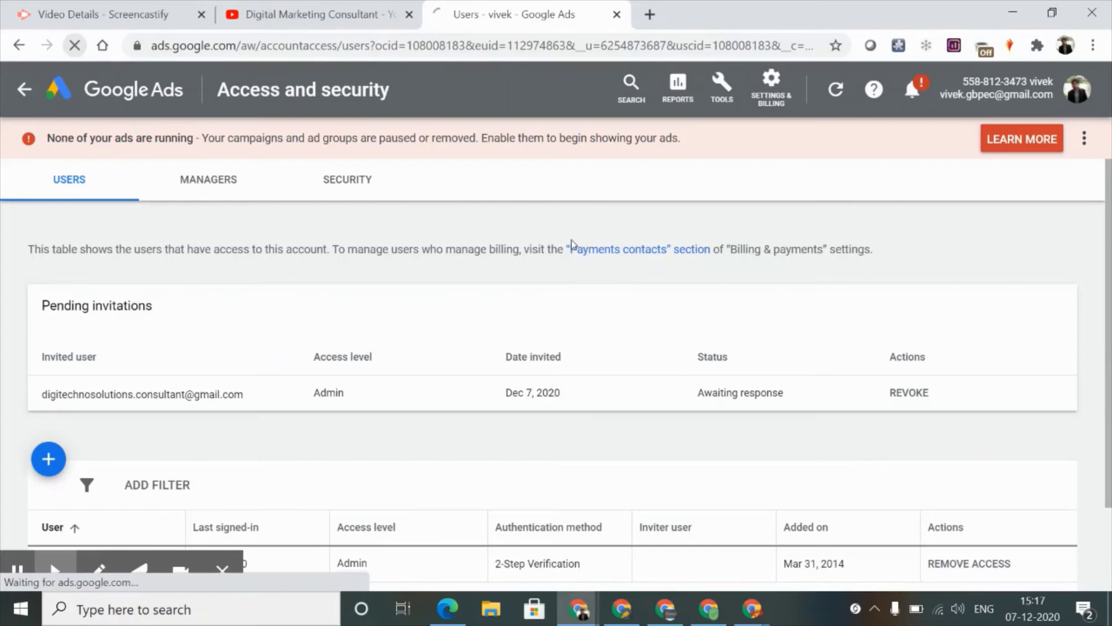